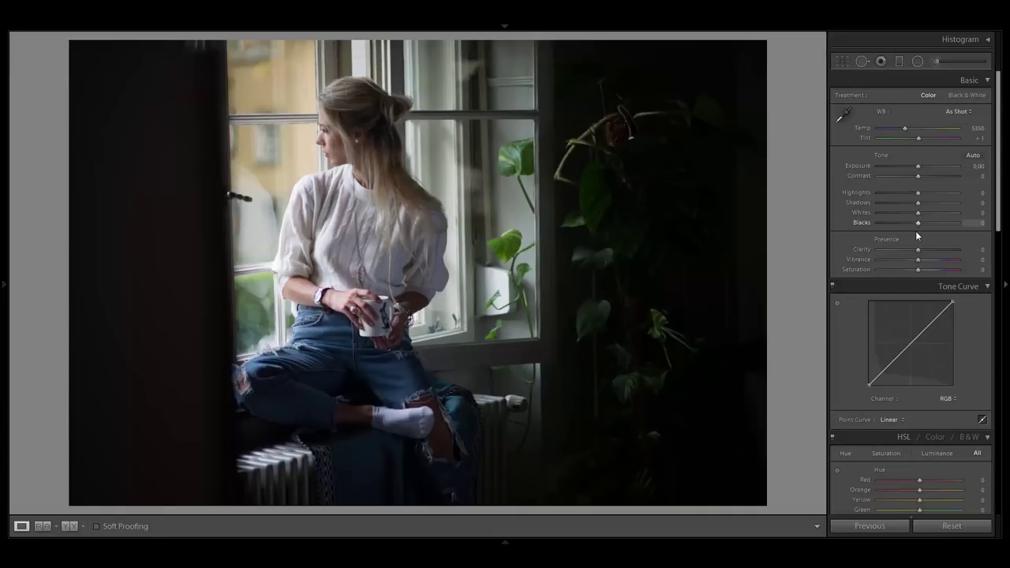
# Raise Exposure to +1.18 in the Basic panel to lift the window-seat portrait.
pyautogui.scroll(-5, 912, 229)
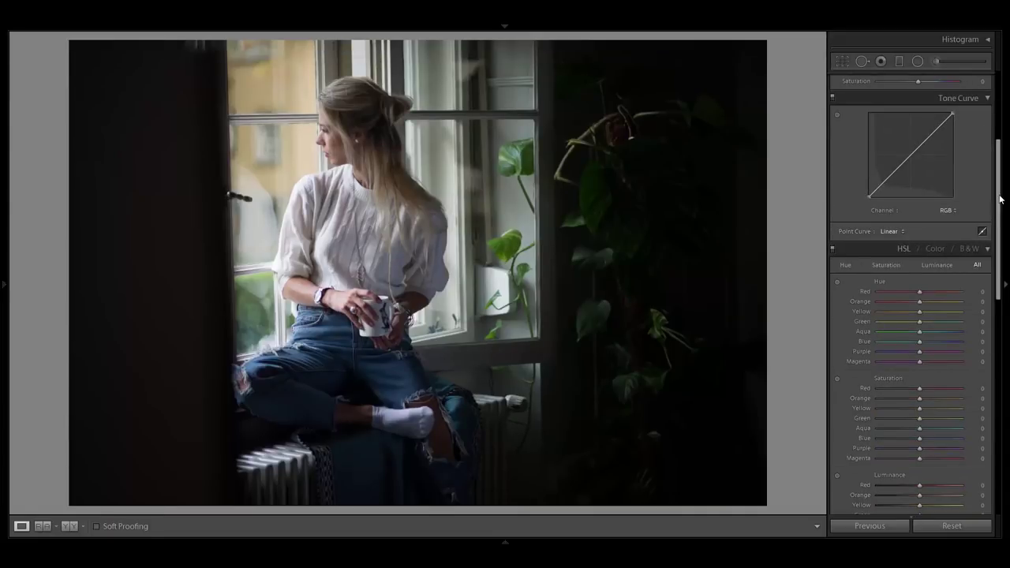
pyautogui.moveTo(998, 198); pyautogui.dragTo(996, 139)
pyautogui.moveTo(918, 140); pyautogui.dragTo(929, 140)
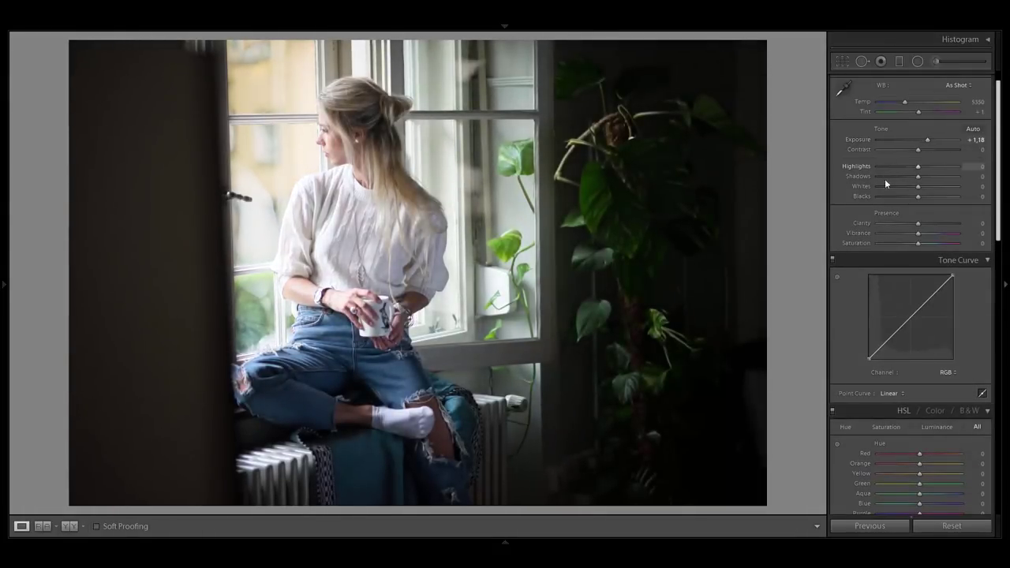
pyautogui.scroll(-10, 853, 211)
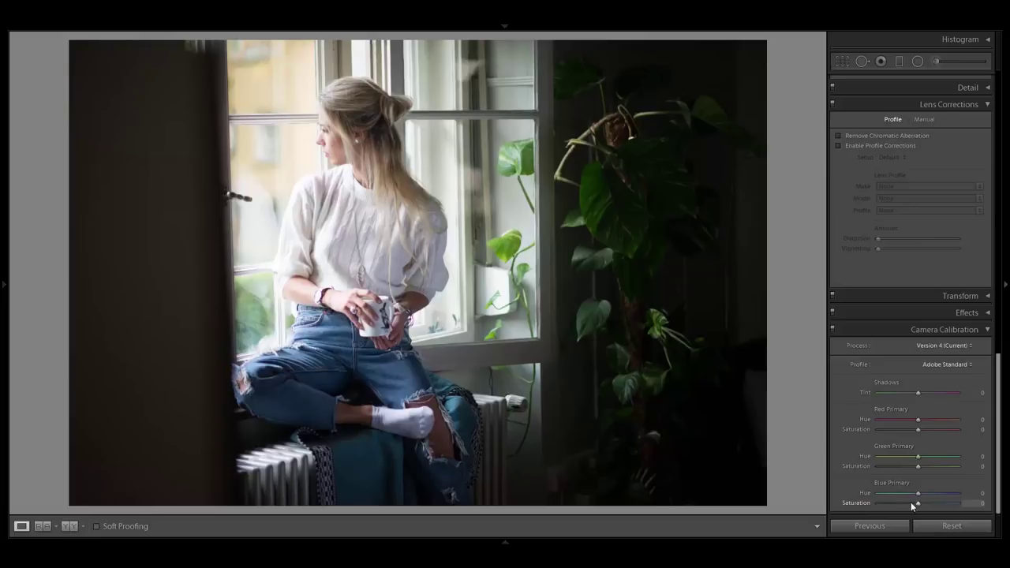
# Set calibration Blue Primary hue -41, saturation -80; Green saturation -50; Red hue +18, saturation -18.
pyautogui.moveTo(918, 504); pyautogui.dragTo(885, 505)
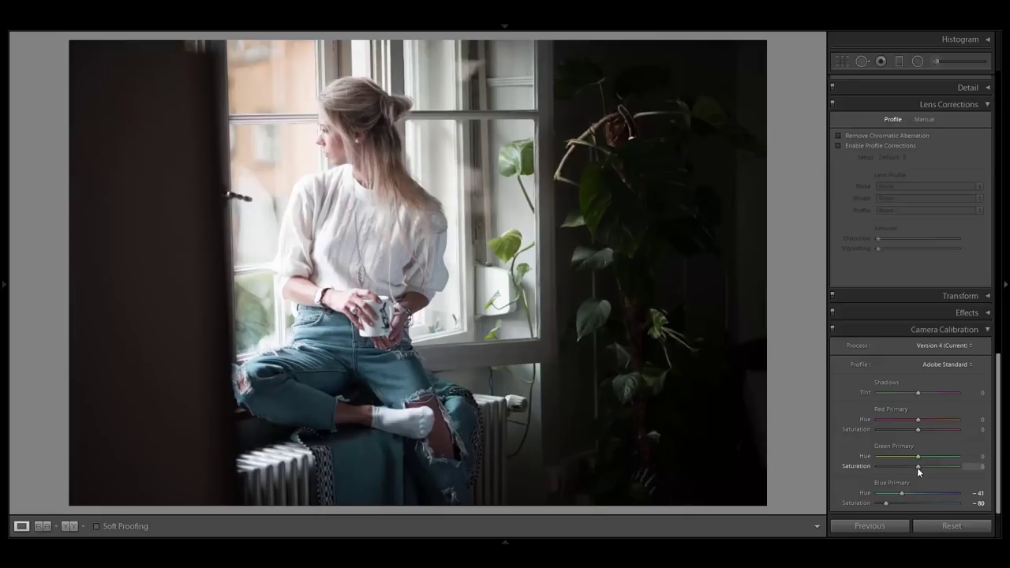
pyautogui.moveTo(904, 470); pyautogui.dragTo(902, 471)
pyautogui.moveTo(919, 429)
pyautogui.mouseDown()
pyautogui.moveTo(912, 434)
pyautogui.moveTo(925, 421)
pyautogui.mouseUp()
# Set Highlights -58, Shadows +57, Contrast +100 and Clarity +24 in the Basic panel.
pyautogui.scroll(15, 849, 439)
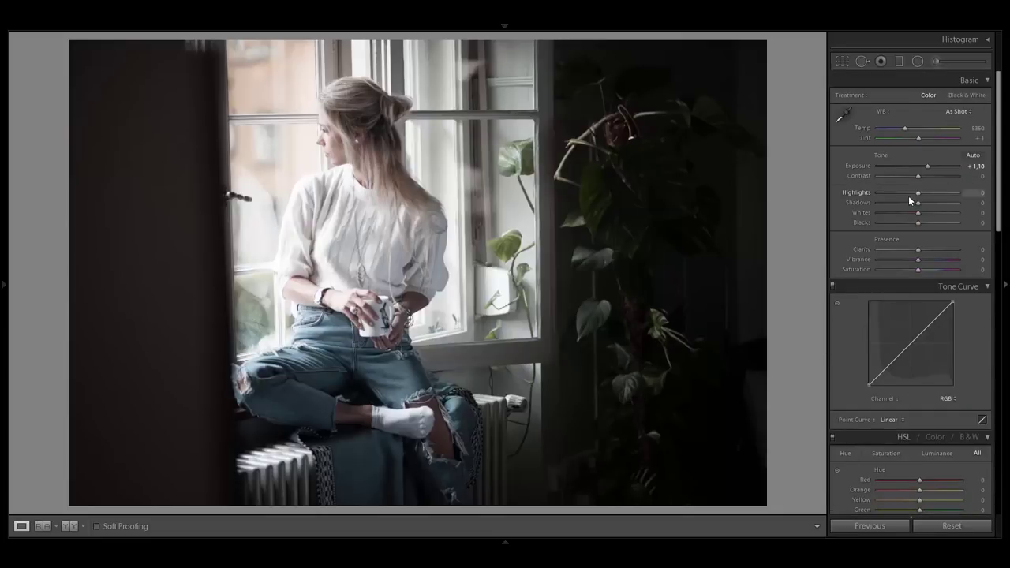
pyautogui.moveTo(916, 194); pyautogui.dragTo(938, 202)
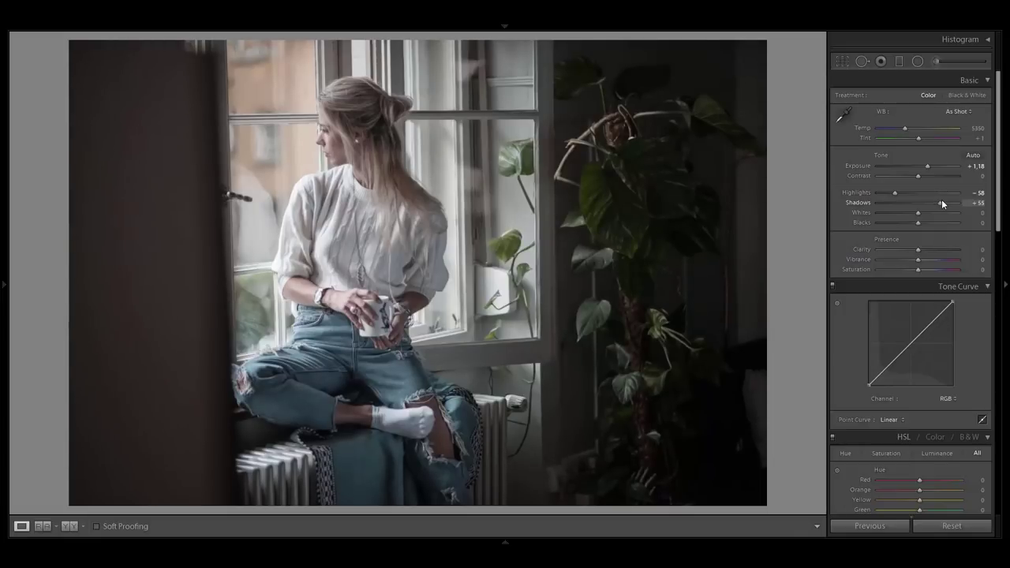
pyautogui.moveTo(933, 175); pyautogui.dragTo(958, 176)
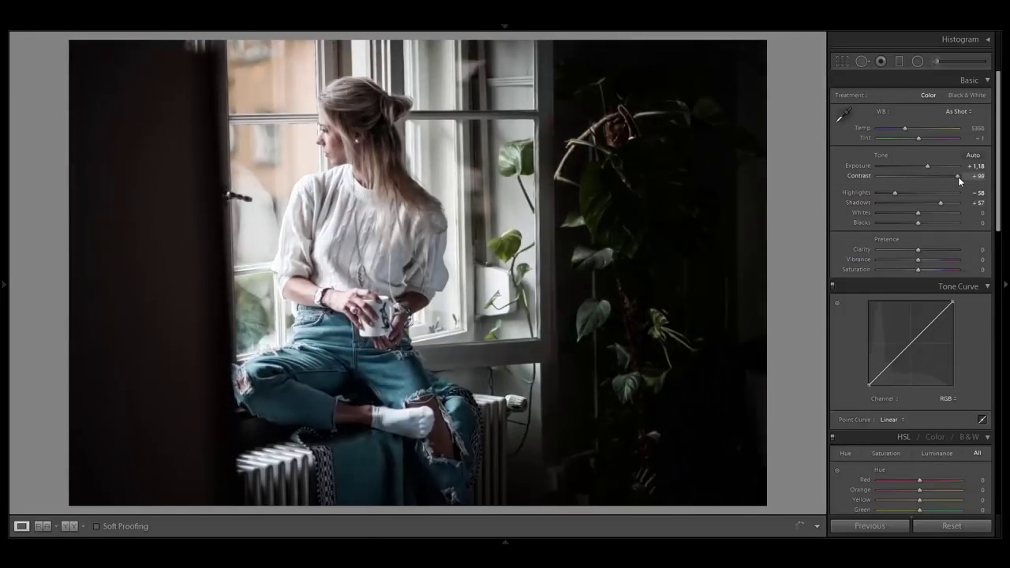
pyautogui.moveTo(919, 250); pyautogui.dragTo(929, 252)
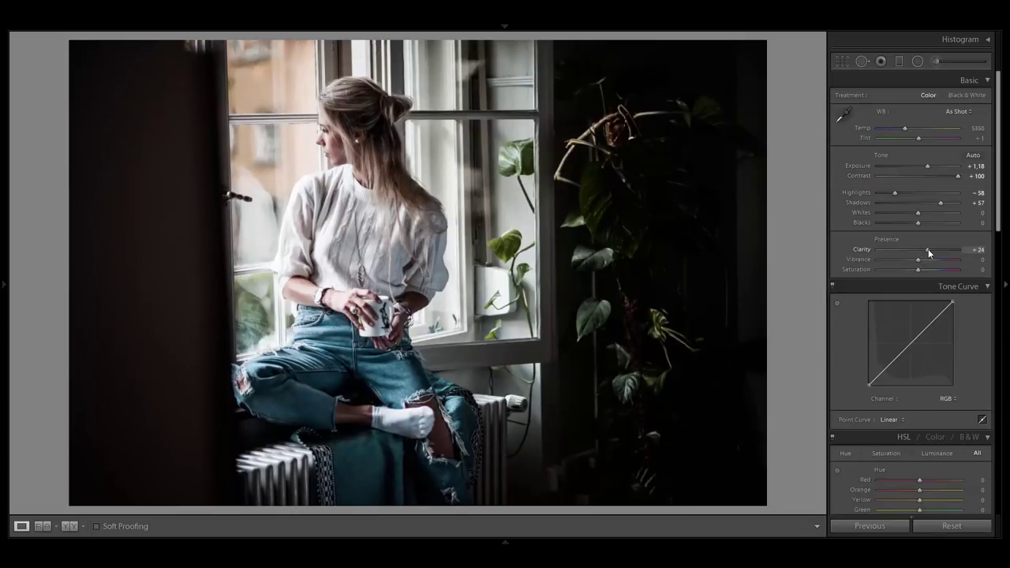
# Add three tone-curve points, raise the black point to 9%, and compare the curve off and on.
pyautogui.click(889, 364)
pyautogui.click(910, 344)
pyautogui.click(932, 323)
pyautogui.moveTo(869, 385); pyautogui.dragTo(863, 382)
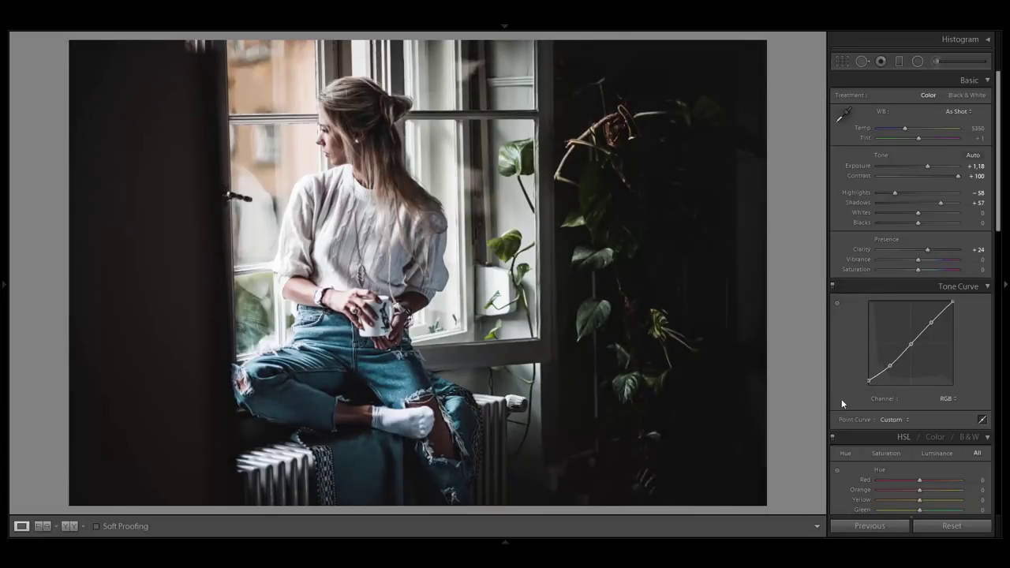
pyautogui.click(832, 285)
pyautogui.click(833, 285)
# Set HSL Luminance Red +38, Orange -72, Yellow +100, Green -22, Aqua +33, Blue +37.
pyautogui.scroll(-5, 850, 357)
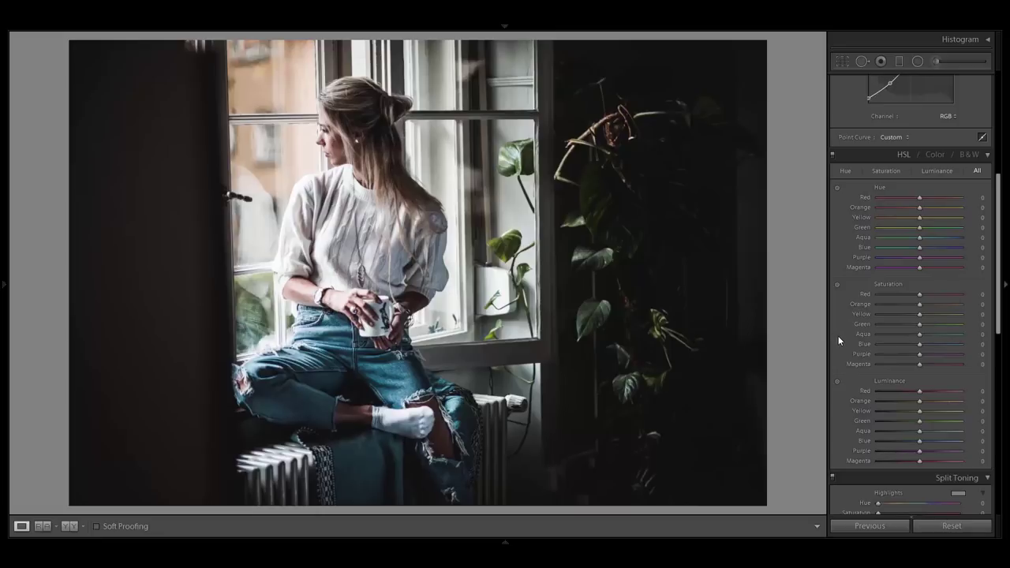
pyautogui.moveTo(918, 401); pyautogui.dragTo(887, 406)
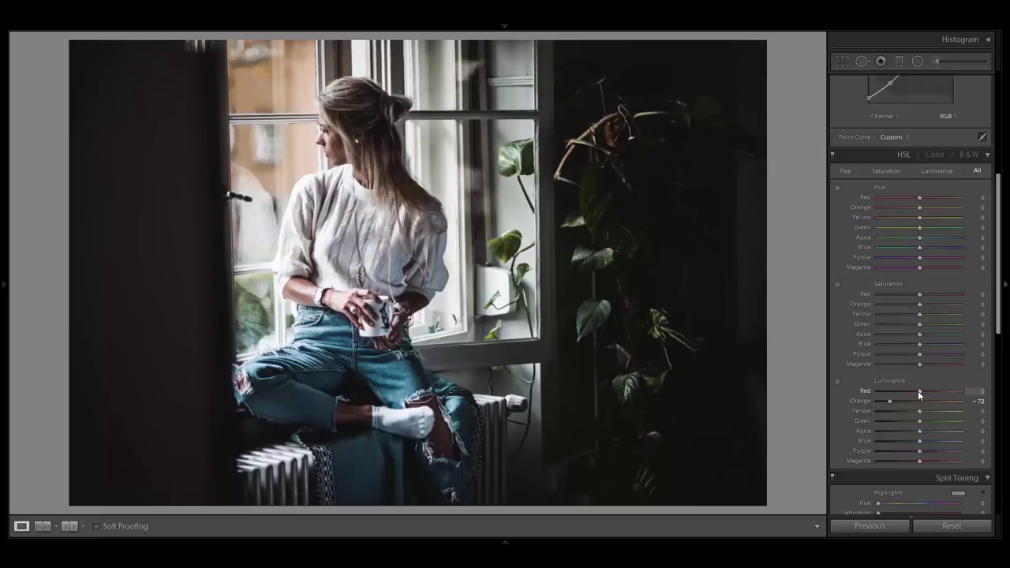
pyautogui.moveTo(918, 395); pyautogui.dragTo(938, 399)
pyautogui.moveTo(928, 411); pyautogui.dragTo(994, 420)
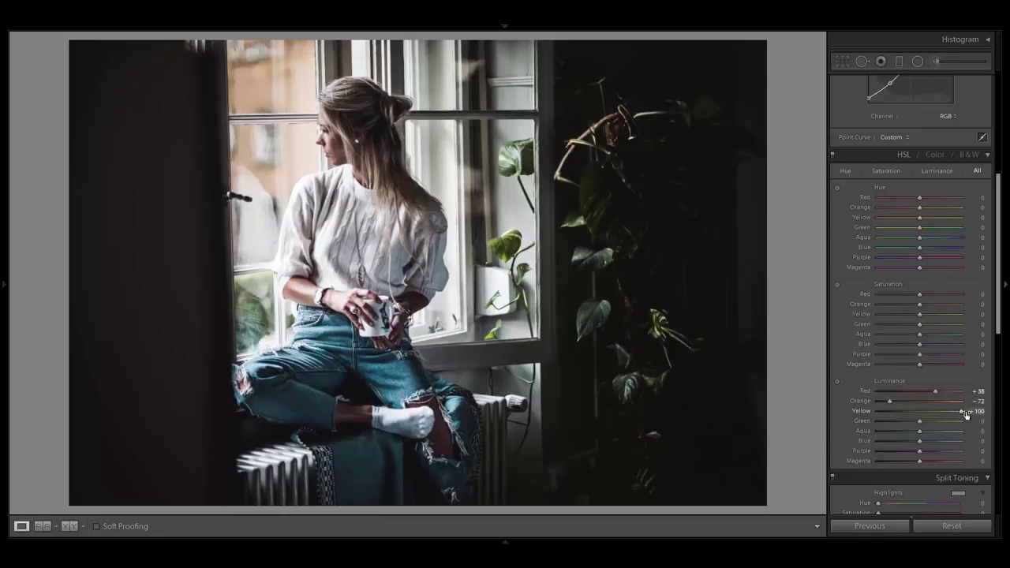
pyautogui.moveTo(919, 422); pyautogui.dragTo(936, 441)
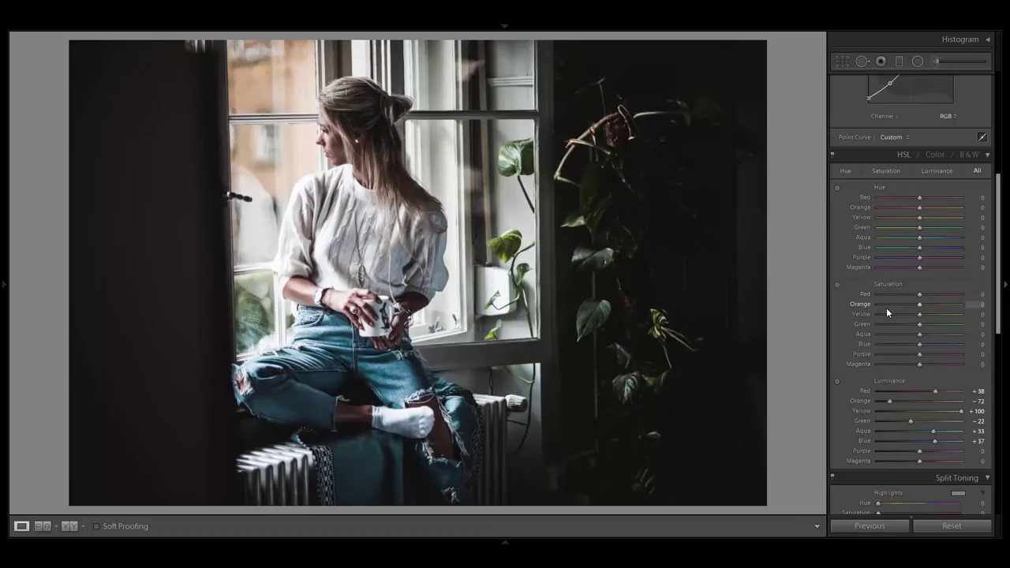
# Set HSL Saturation Yellow -54, Green -41, Aqua -18, Blue -42, Purple -22, Magenta -22.
pyautogui.moveTo(917, 315); pyautogui.dragTo(908, 318)
pyautogui.click(907, 324)
pyautogui.click(908, 344)
pyautogui.click(912, 335)
pyautogui.click(903, 344)
pyautogui.click(903, 324)
pyautogui.click(911, 354)
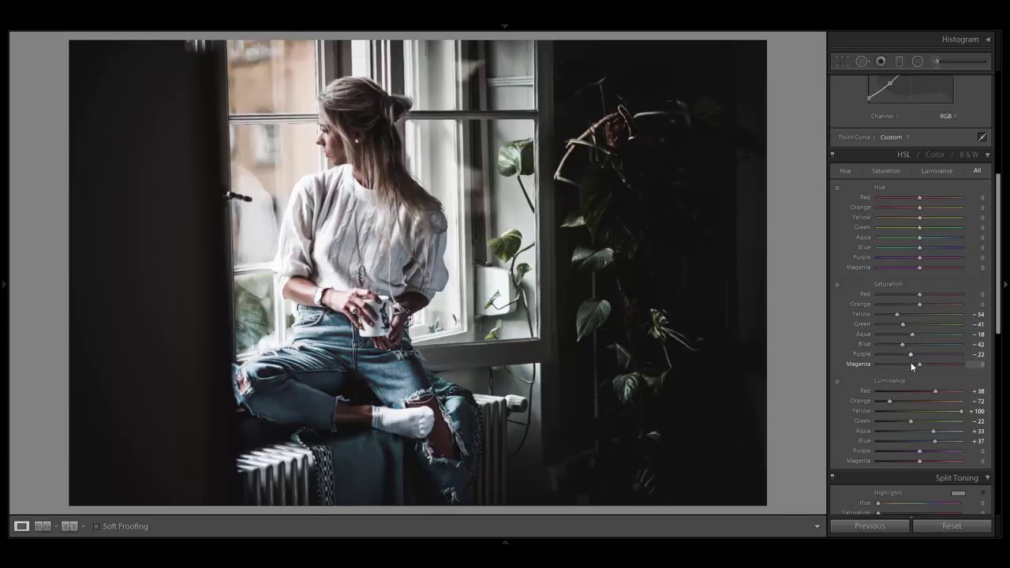
pyautogui.click(911, 363)
# Split-tone highlights 54/8 and shadows 230/7, then enable profile corrections with Vignetting 45.
pyautogui.scroll(-5, 852, 332)
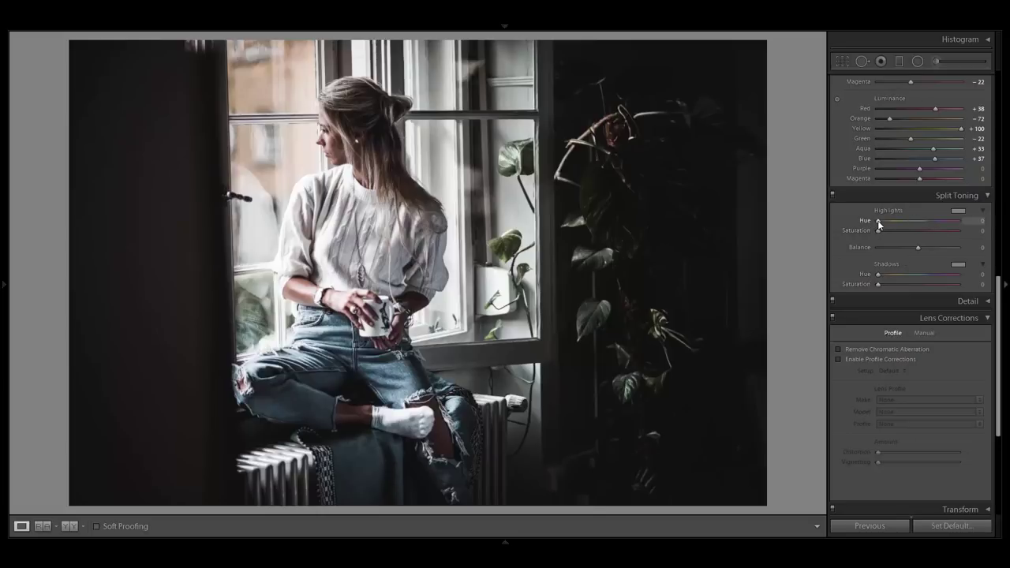
pyautogui.moveTo(878, 224)
pyautogui.mouseDown()
pyautogui.moveTo(891, 224)
pyautogui.moveTo(884, 230)
pyautogui.mouseUp()
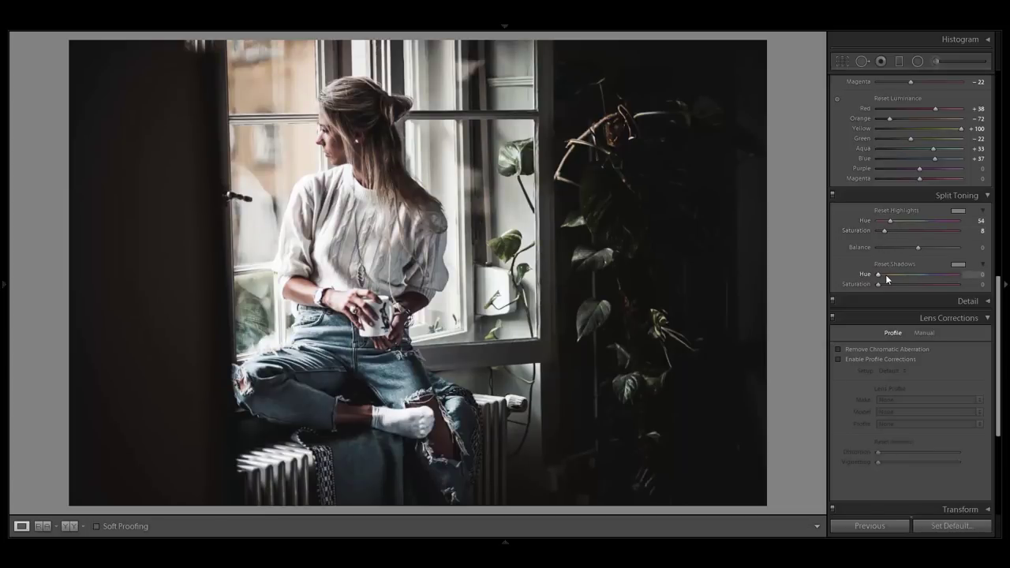
pyautogui.moveTo(886, 274)
pyautogui.mouseDown()
pyautogui.moveTo(931, 273)
pyautogui.moveTo(883, 283)
pyautogui.mouseUp()
pyautogui.click(838, 358)
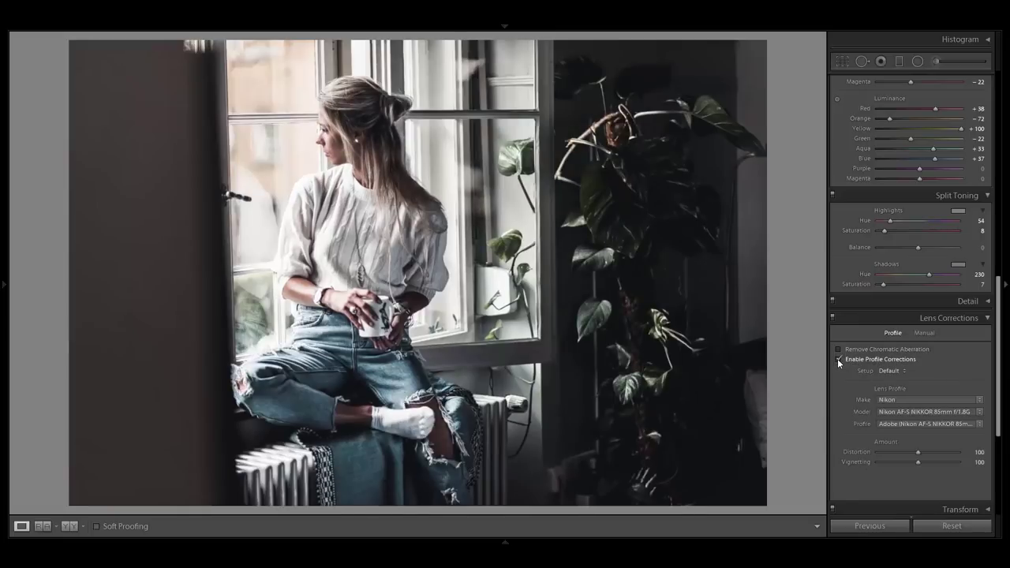
pyautogui.moveTo(918, 461); pyautogui.dragTo(896, 463)
# Copy the portrait's develop settings with White Balance and Exposure unchecked.
pyautogui.click(2, 339)
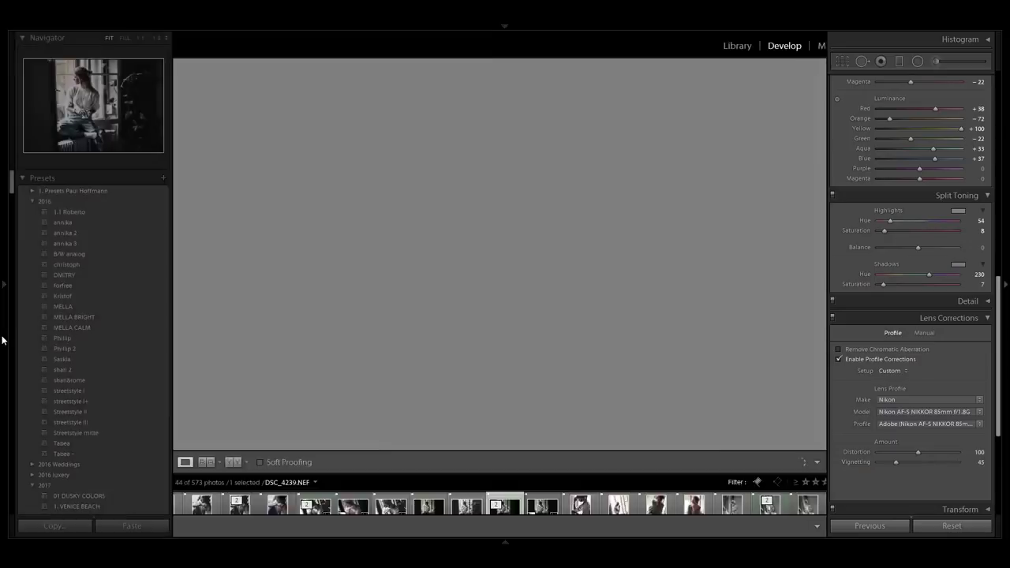
pyautogui.click(63, 528)
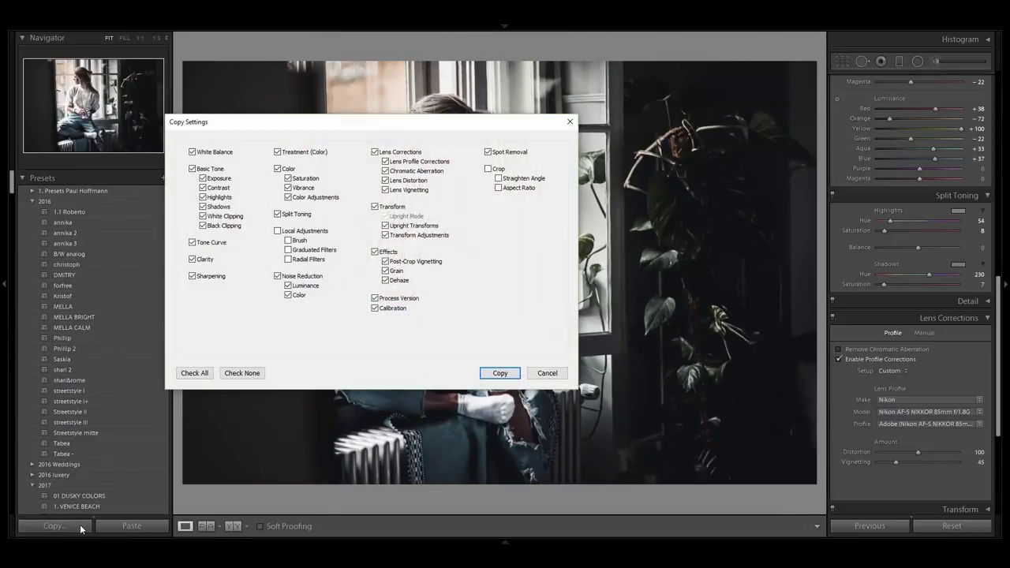
pyautogui.click(207, 179)
pyautogui.click(193, 152)
pyautogui.click(500, 374)
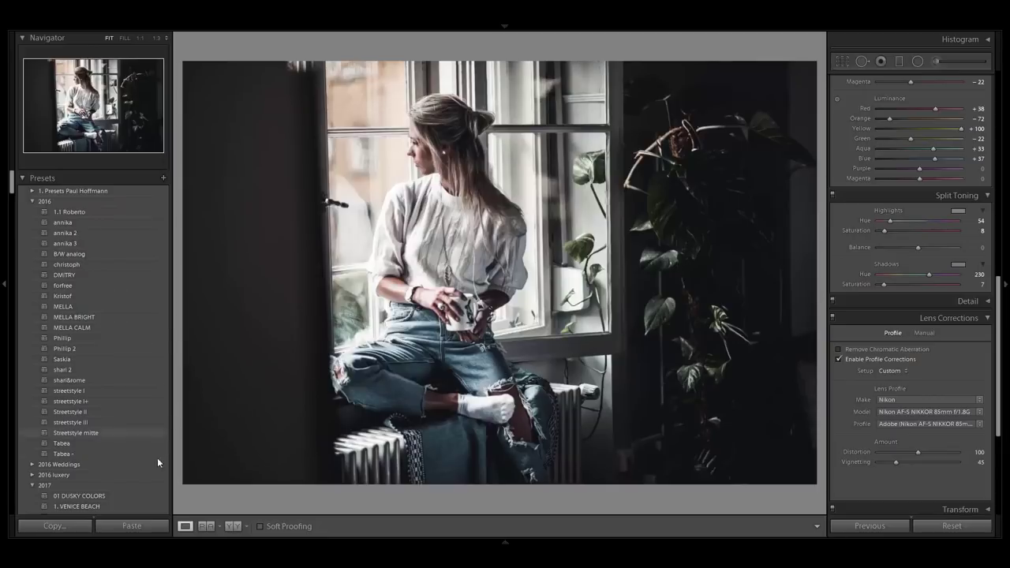
pyautogui.moveTo(349, 543)
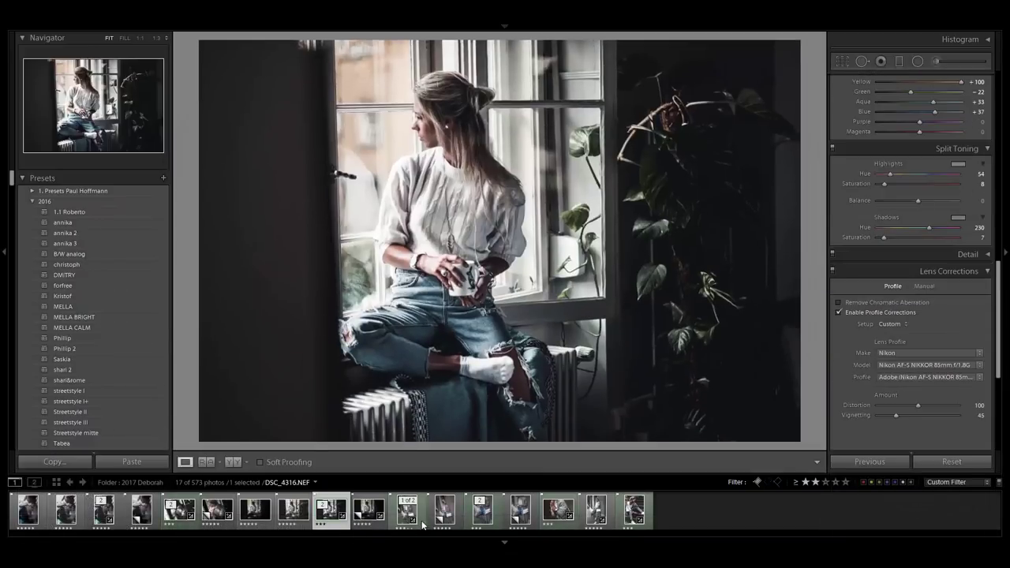
# Paste the copied settings onto the standing-woman photo and set Temp 4829, Tint -4.
pyautogui.click(477, 514)
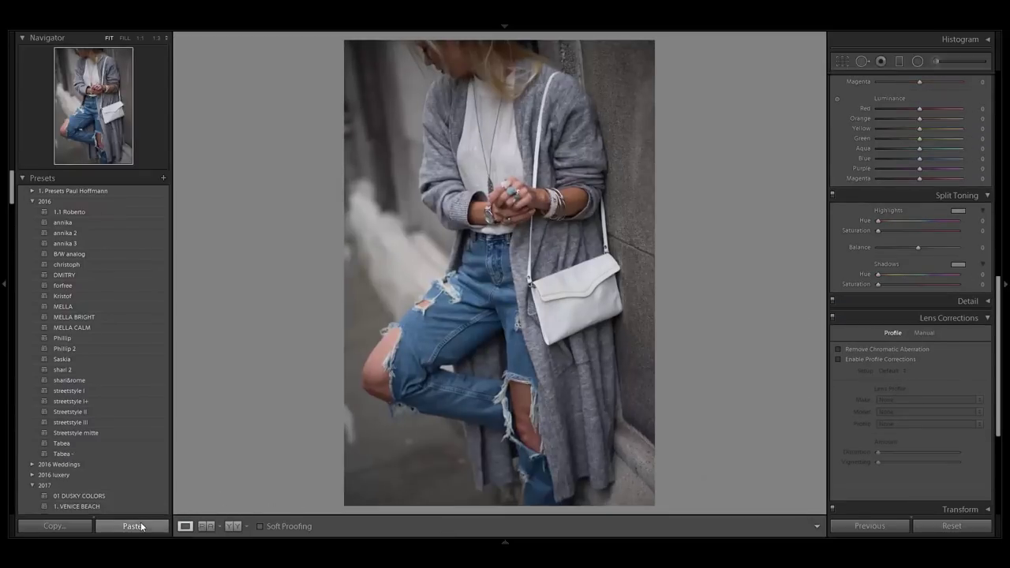
pyautogui.click(132, 526)
pyautogui.scroll(8, 852, 189)
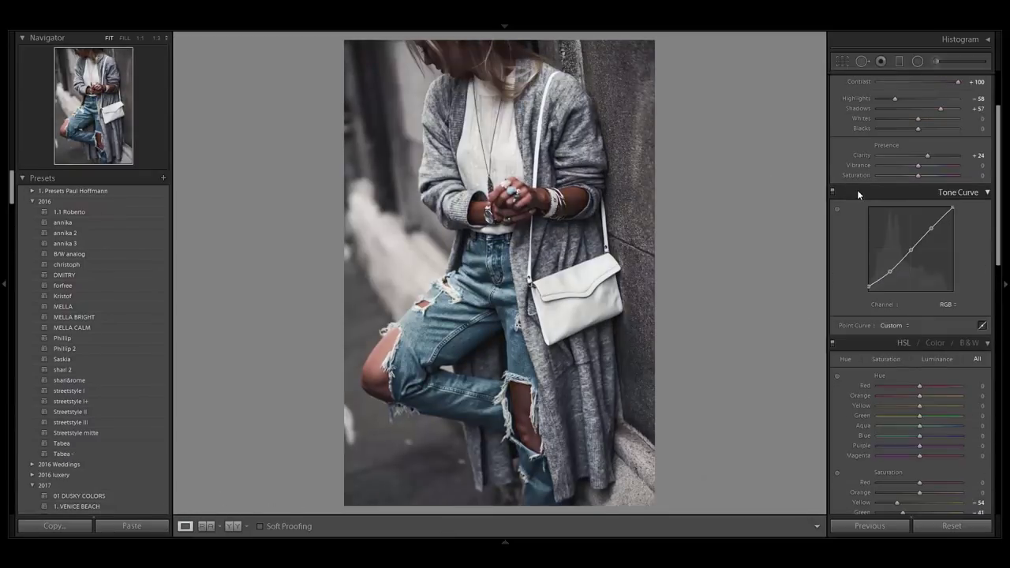
pyautogui.moveTo(904, 127); pyautogui.dragTo(919, 163)
pyautogui.click(915, 138)
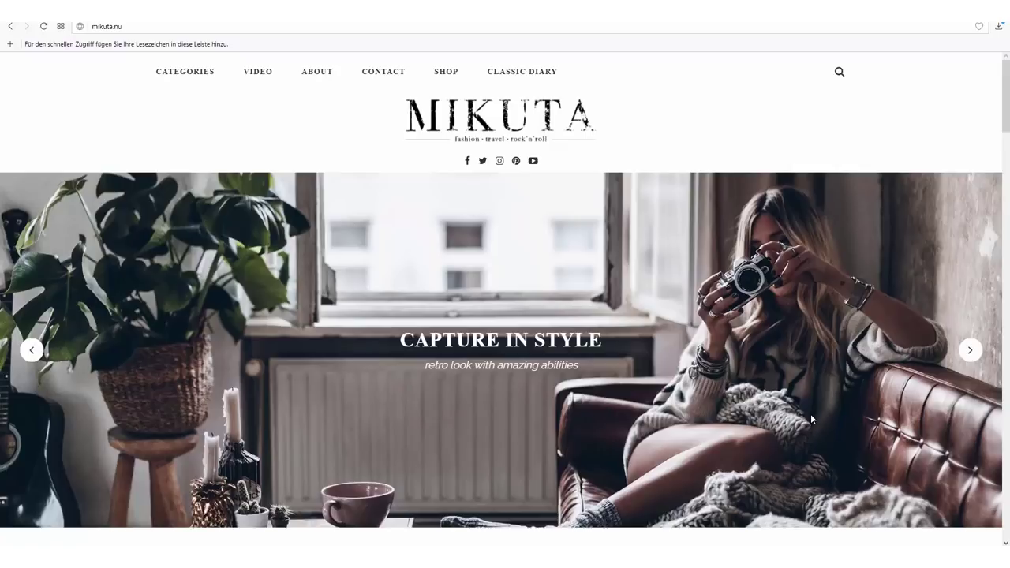
# Scroll the mikuta.nu blog past Red & Croissant and Industrial Denim to #Zadigrocksny.
pyautogui.scroll(-2, 451, 265)
pyautogui.scroll(-5, 451, 266)
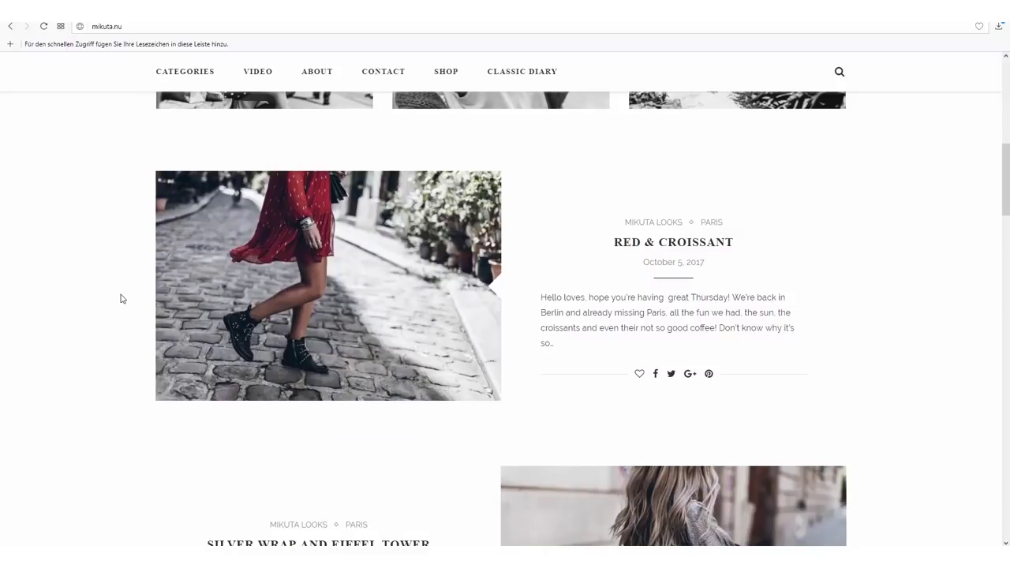
pyautogui.scroll(-2, 124, 301)
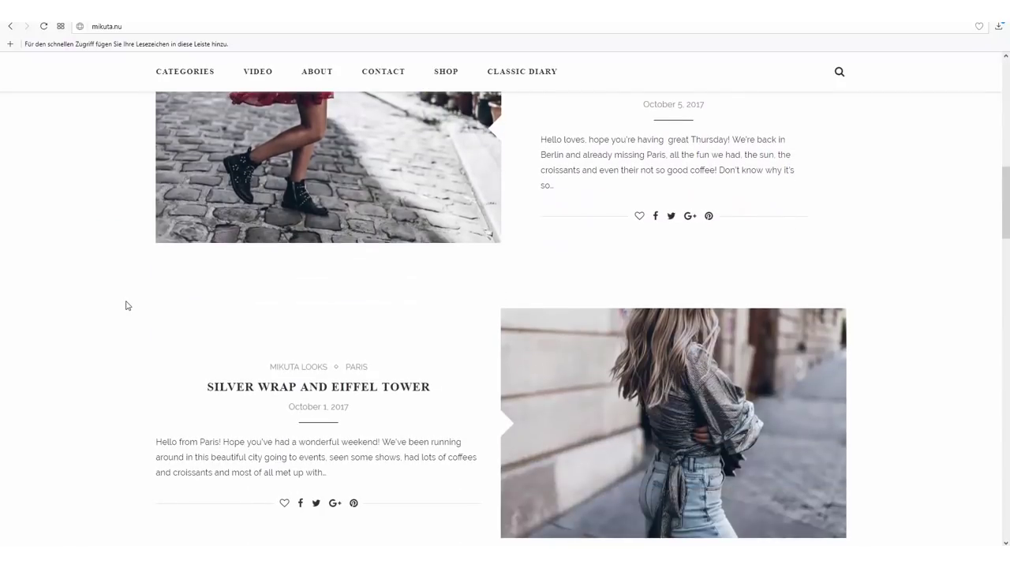
pyautogui.scroll(-2, 117, 304)
pyautogui.scroll(-2, 111, 305)
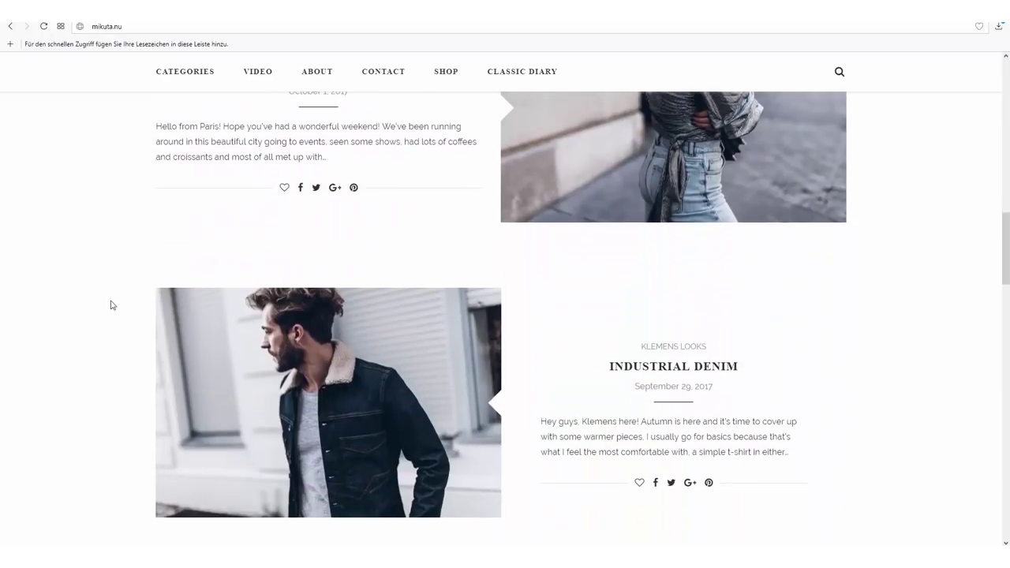
pyautogui.scroll(-2, 118, 313)
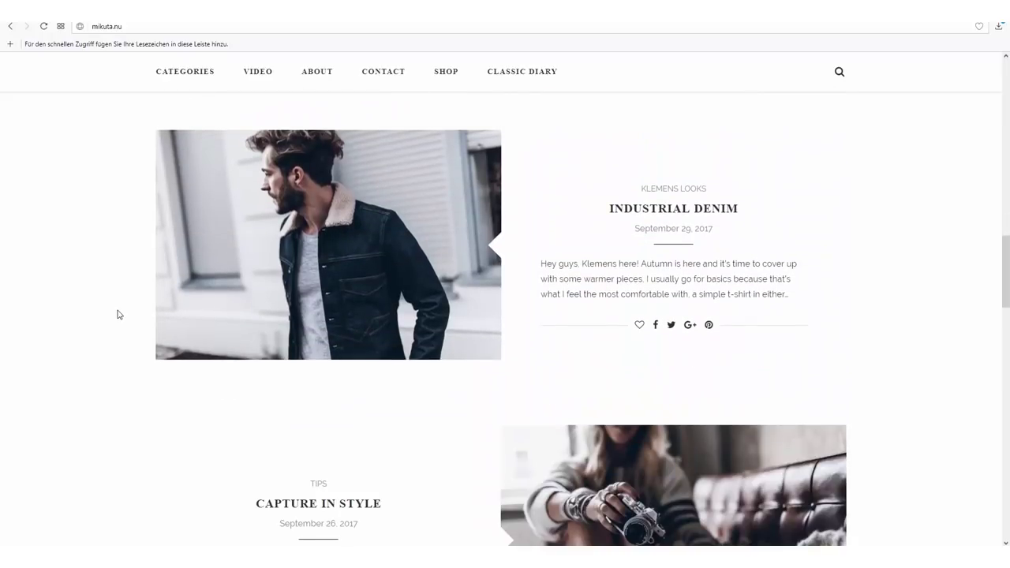
pyautogui.scroll(-3, 126, 309)
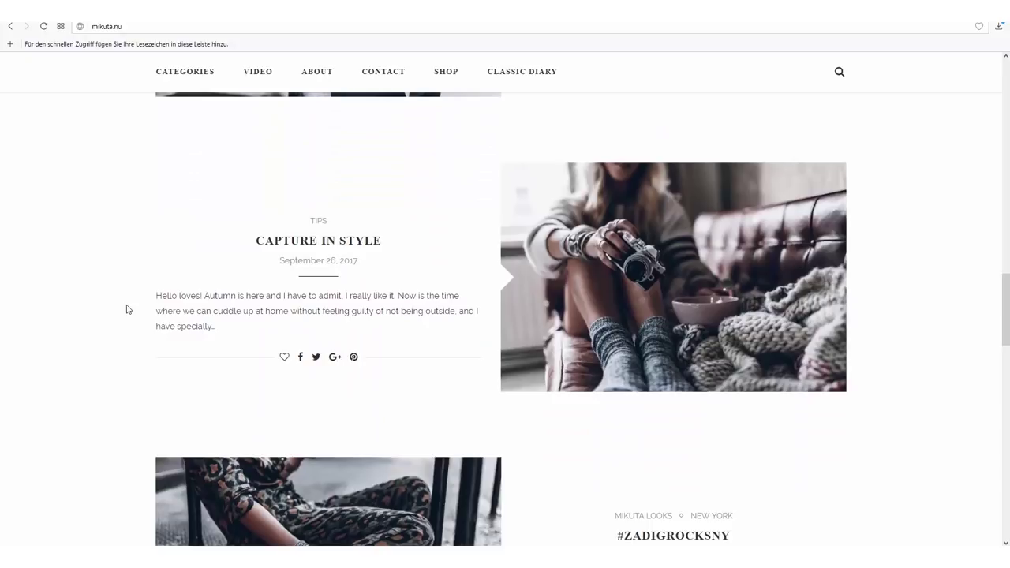
pyautogui.scroll(-3, 135, 292)
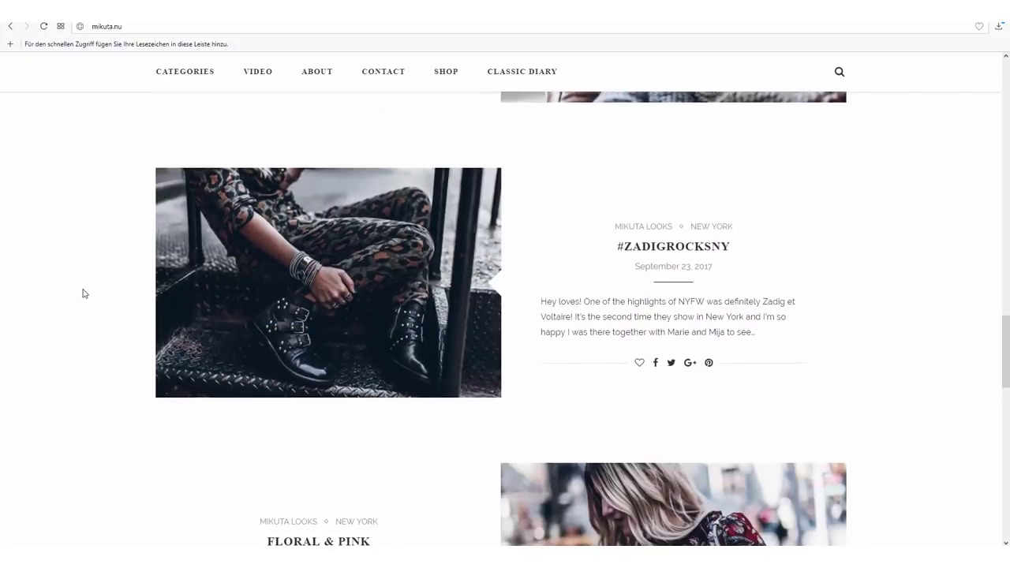